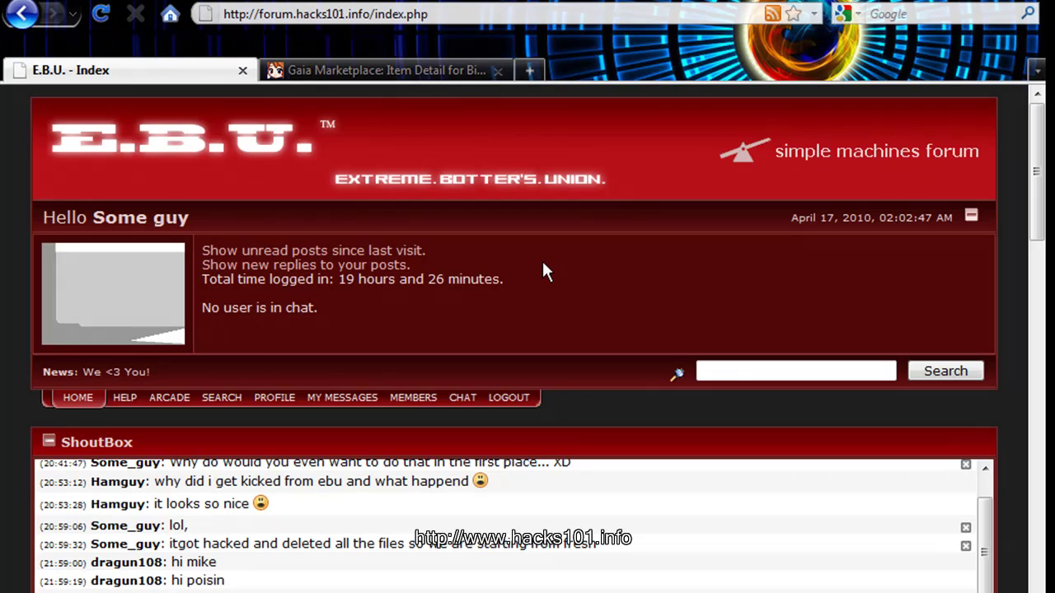
- Open the Gaia Market Bot v2.0.0 topic in the forum's Gaiaonline Programs board
{"action": "scroll", "coordinate": [531, 259], "scroll_direction": "down", "scroll_amount": 6}
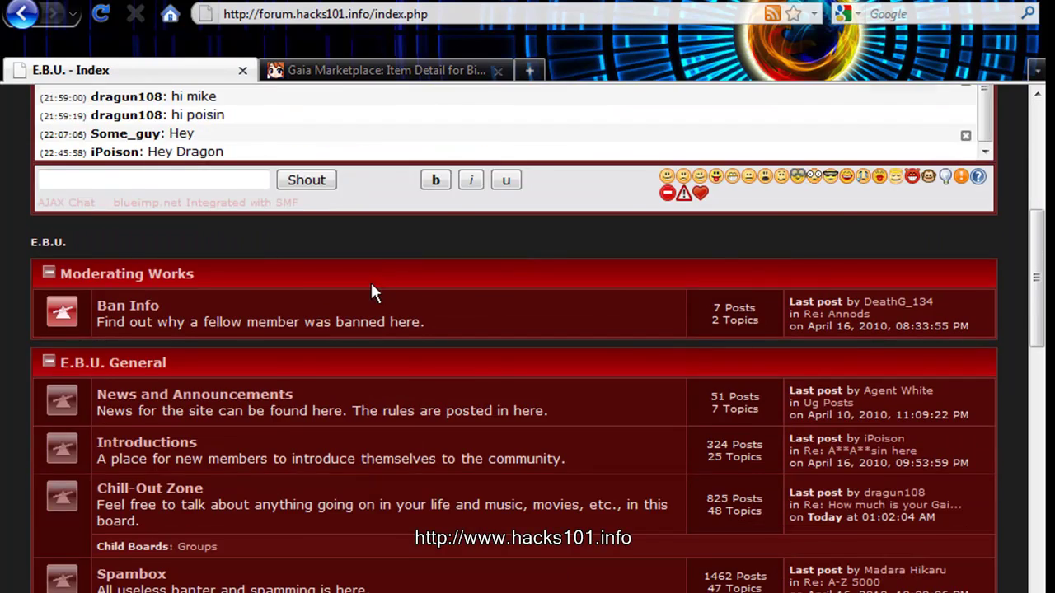
{"action": "scroll", "coordinate": [330, 284], "scroll_direction": "down", "scroll_amount": 2}
{"action": "scroll", "coordinate": [306, 286], "scroll_direction": "down", "scroll_amount": 6}
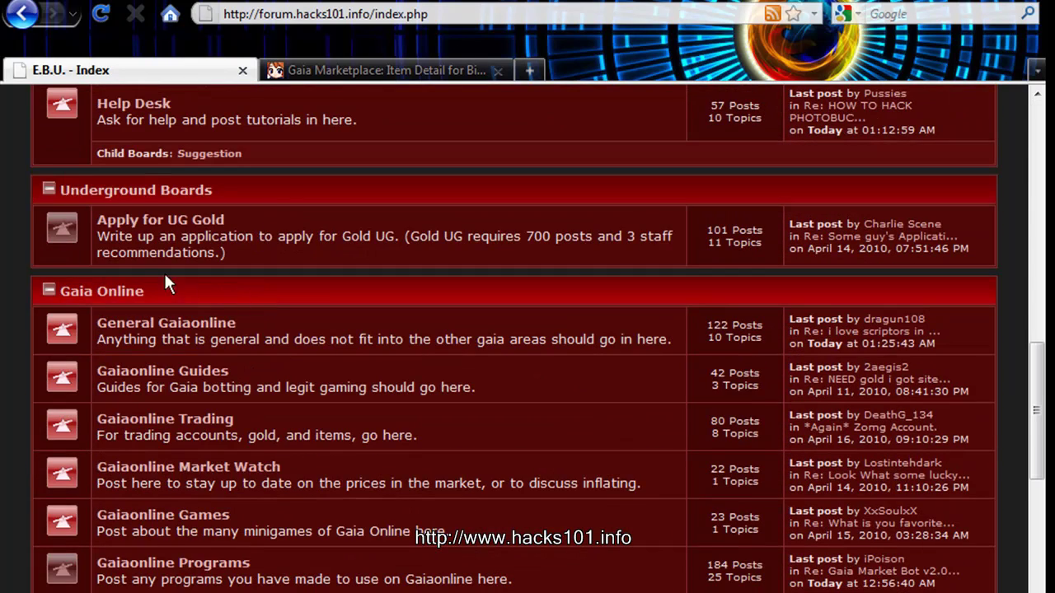
{"action": "left_click", "coordinate": [180, 565]}
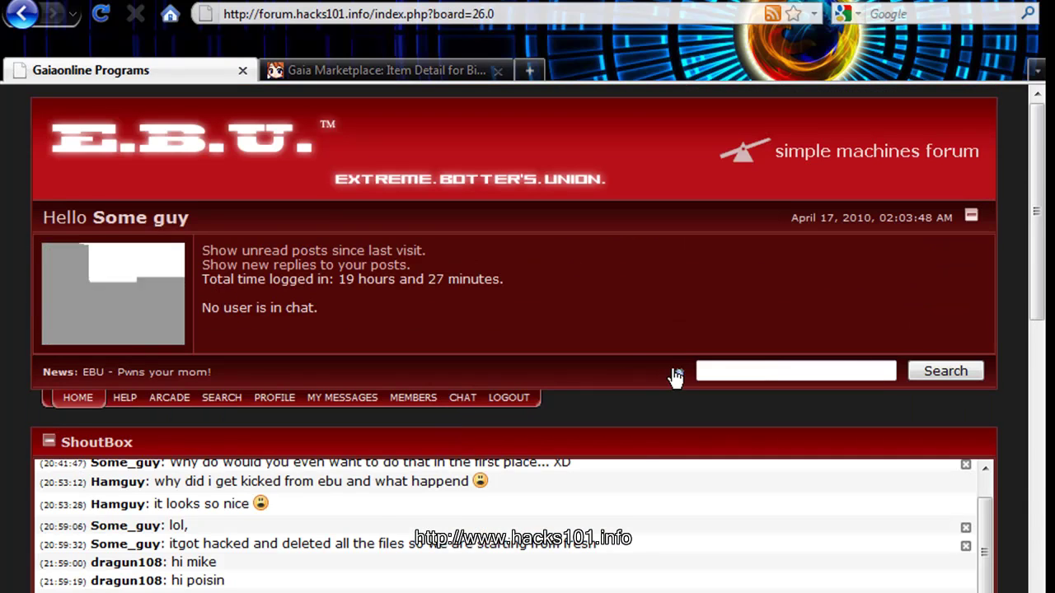
{"action": "scroll", "coordinate": [672, 372], "scroll_direction": "down", "scroll_amount": 4}
{"action": "scroll", "coordinate": [243, 404], "scroll_direction": "down", "scroll_amount": 3}
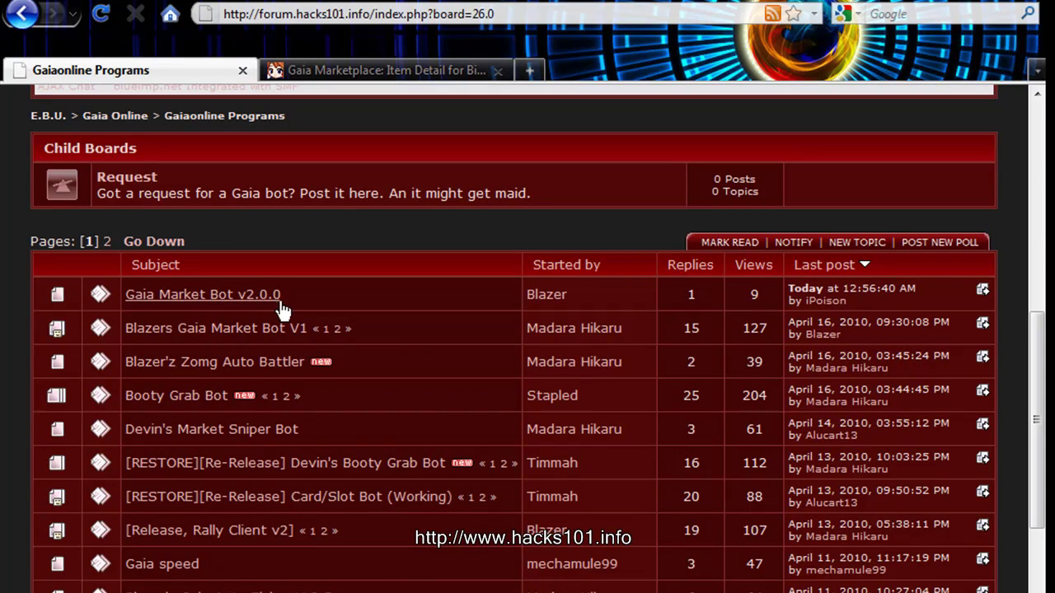
{"action": "left_click", "coordinate": [245, 298]}
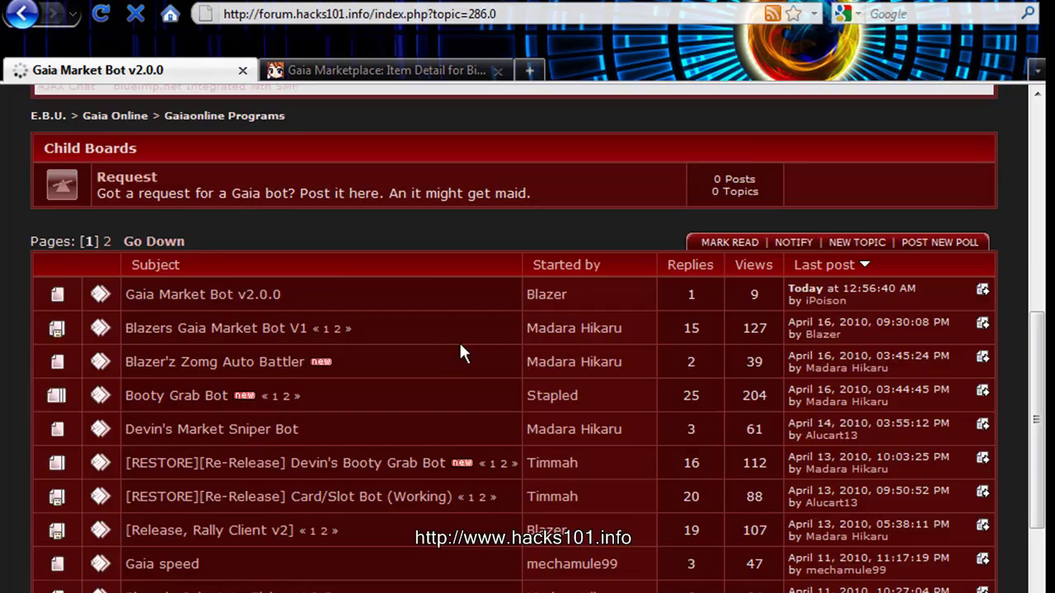
- Review the bot's features in the topic and download Gaia Market Bot v2.0.0.rar from MediaFire
{"action": "scroll", "coordinate": [553, 310], "scroll_direction": "down", "scroll_amount": 10}
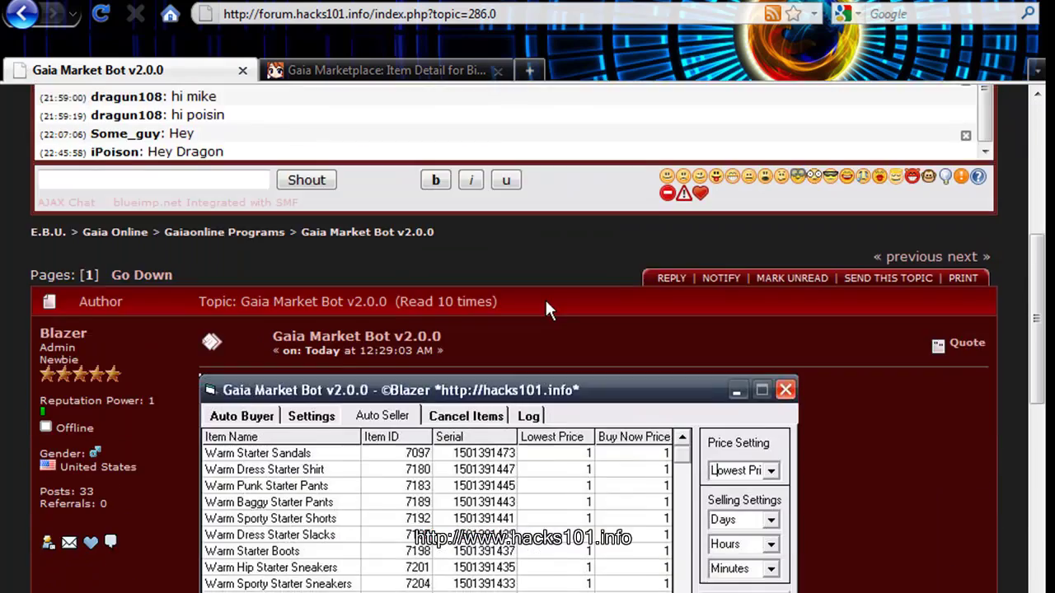
{"action": "scroll", "coordinate": [538, 244], "scroll_direction": "down", "scroll_amount": 3}
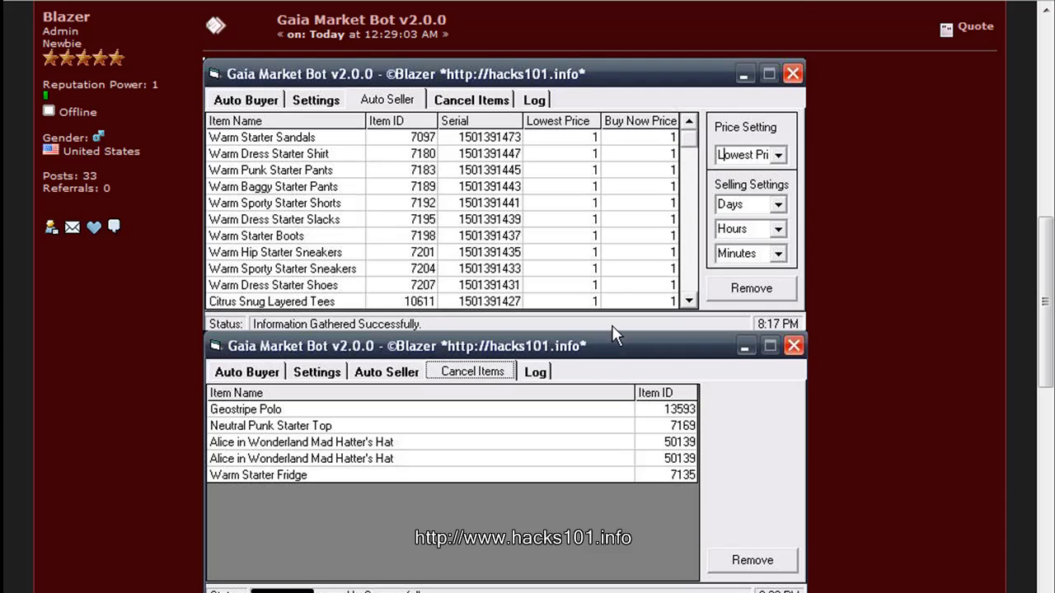
{"action": "scroll", "coordinate": [602, 262], "scroll_direction": "down", "scroll_amount": 6}
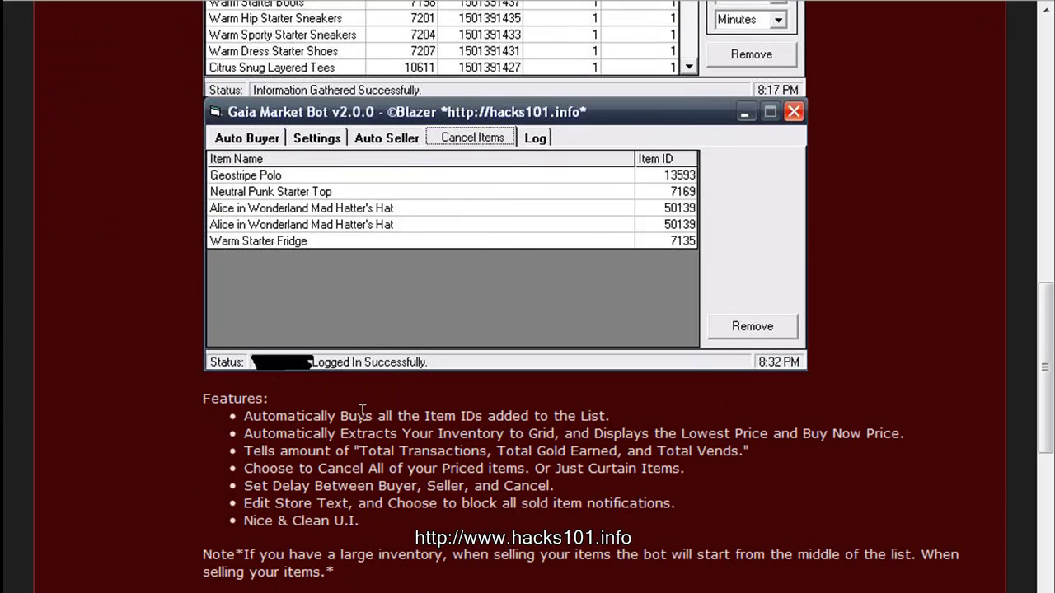
{"action": "scroll", "coordinate": [362, 410], "scroll_direction": "down", "scroll_amount": 6}
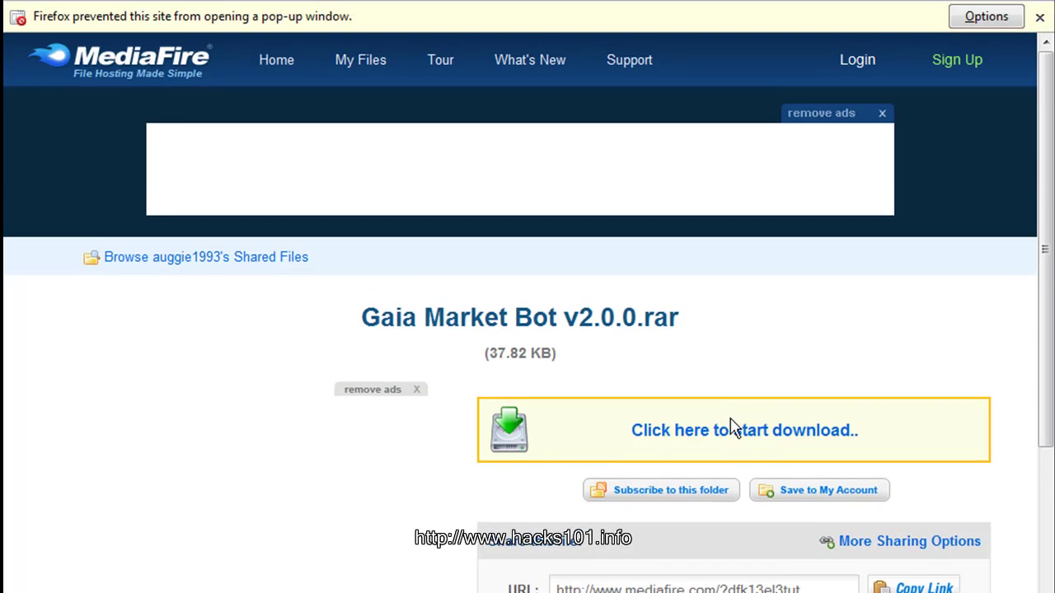
{"action": "left_click", "coordinate": [748, 431]}
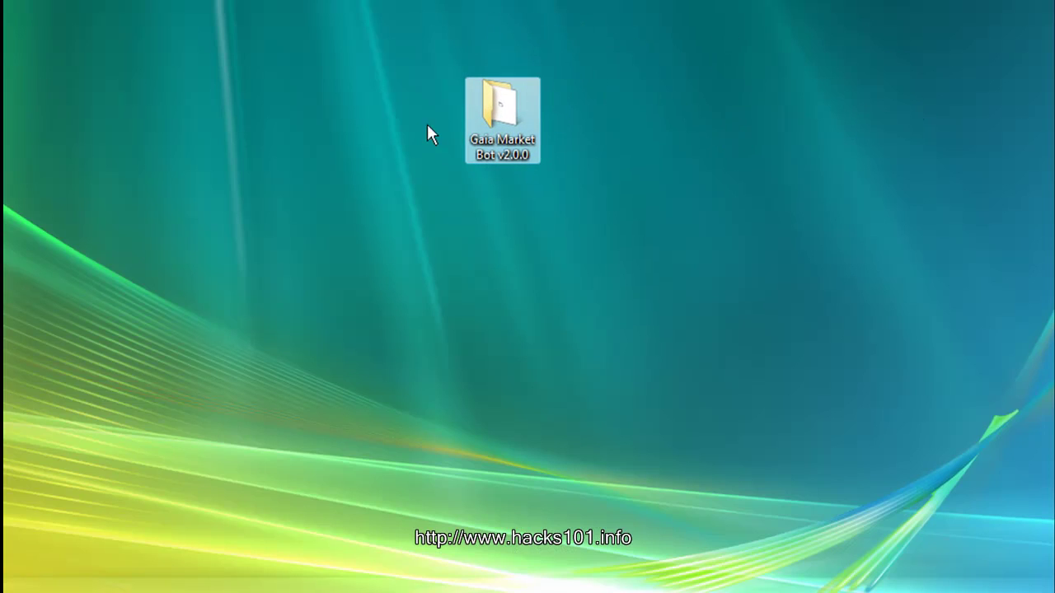
- Launch the Gaia Market Bot v2.0.0 application from its desktop folder and reposition its window
{"action": "double_click", "coordinate": [513, 108]}
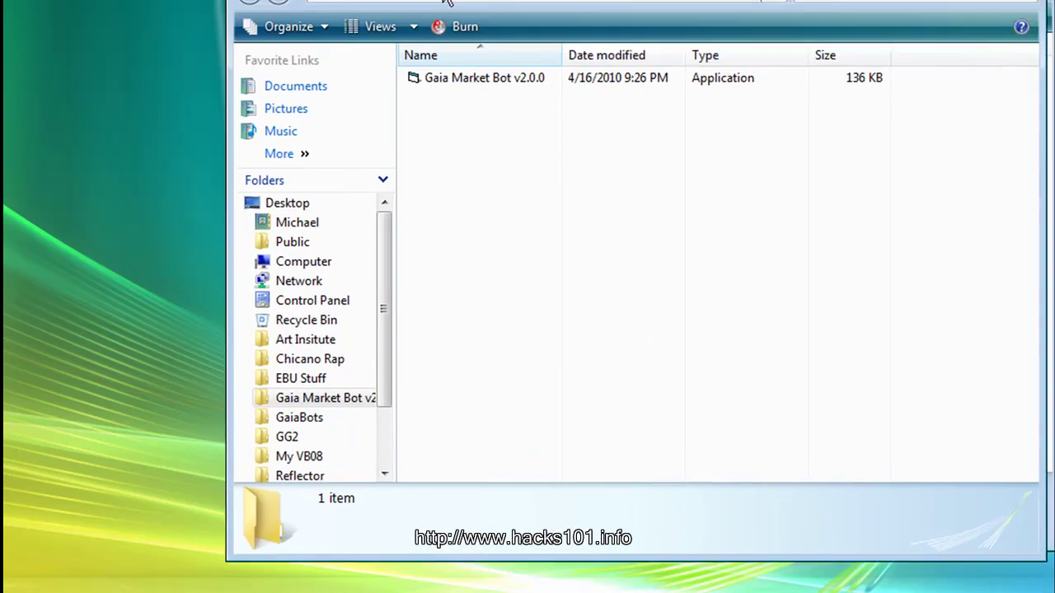
{"action": "left_click_drag", "start_coordinate": [534, 6], "coordinate": [378, 45]}
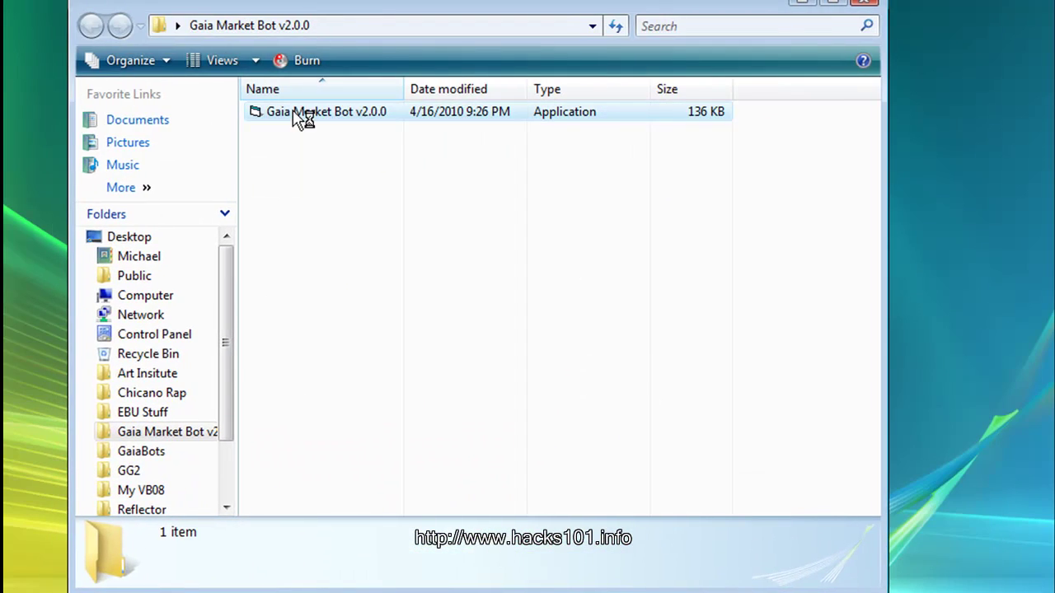
{"action": "double_click", "coordinate": [354, 115]}
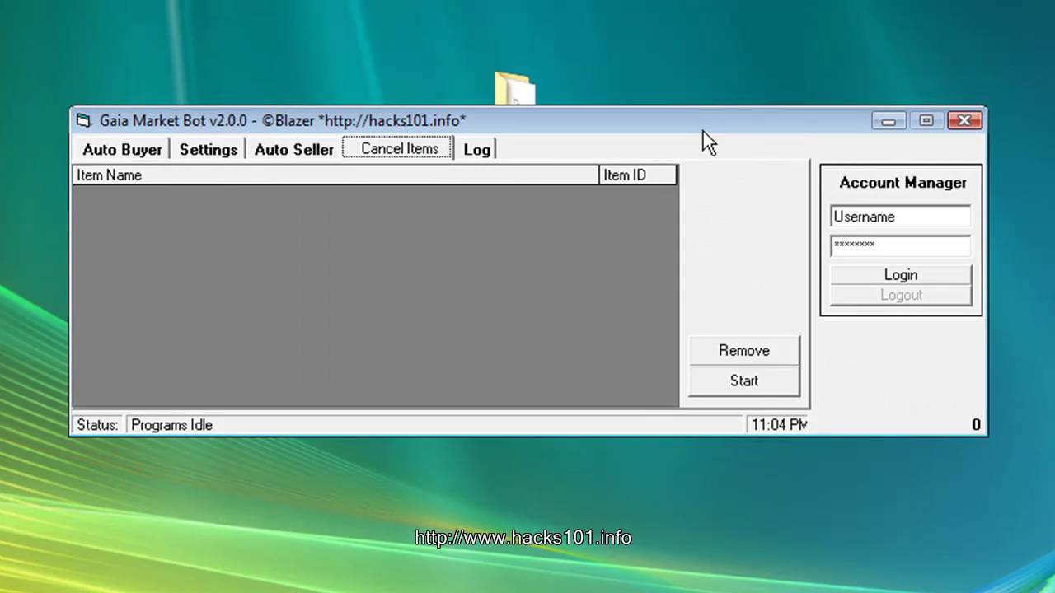
{"action": "left_click_drag", "start_coordinate": [703, 124], "coordinate": [722, 14]}
- Log in to the bot's account manager with the account username and password
{"action": "left_click", "coordinate": [942, 101]}
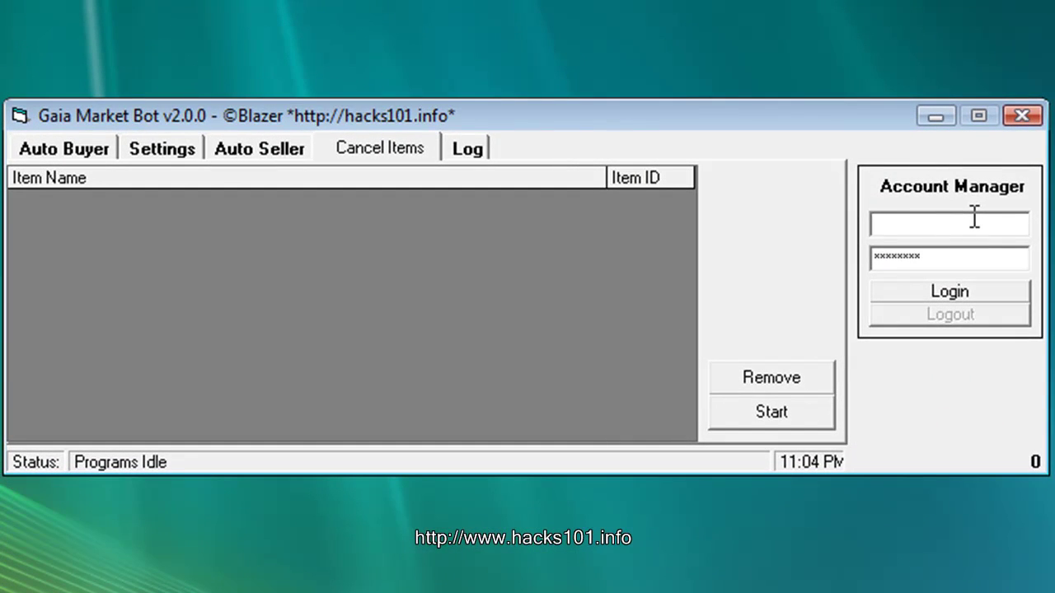
{"action": "type", "text": "all around good guy"}
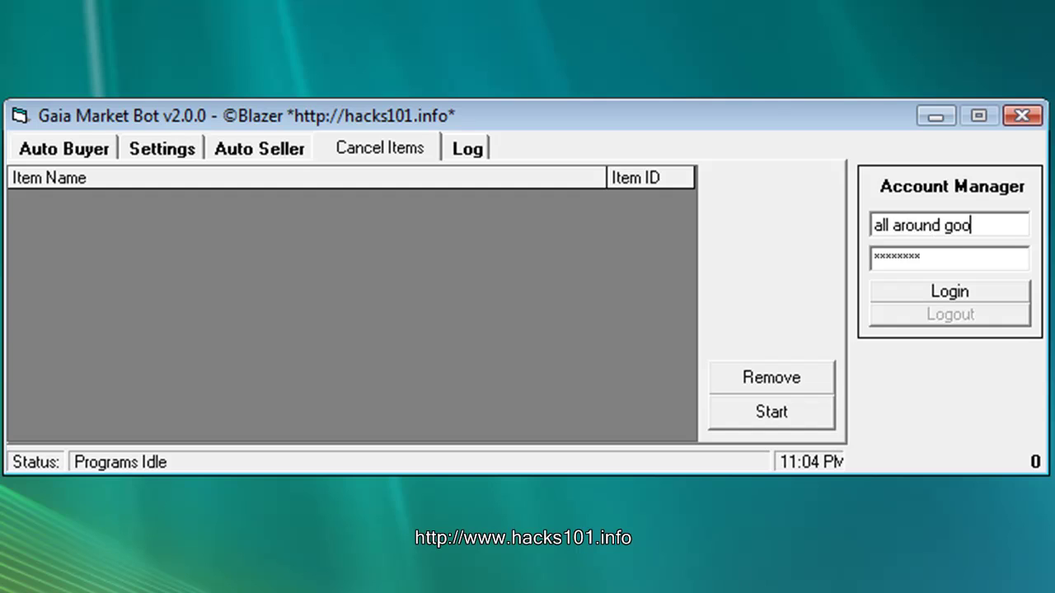
{"action": "left_click", "coordinate": [949, 263]}
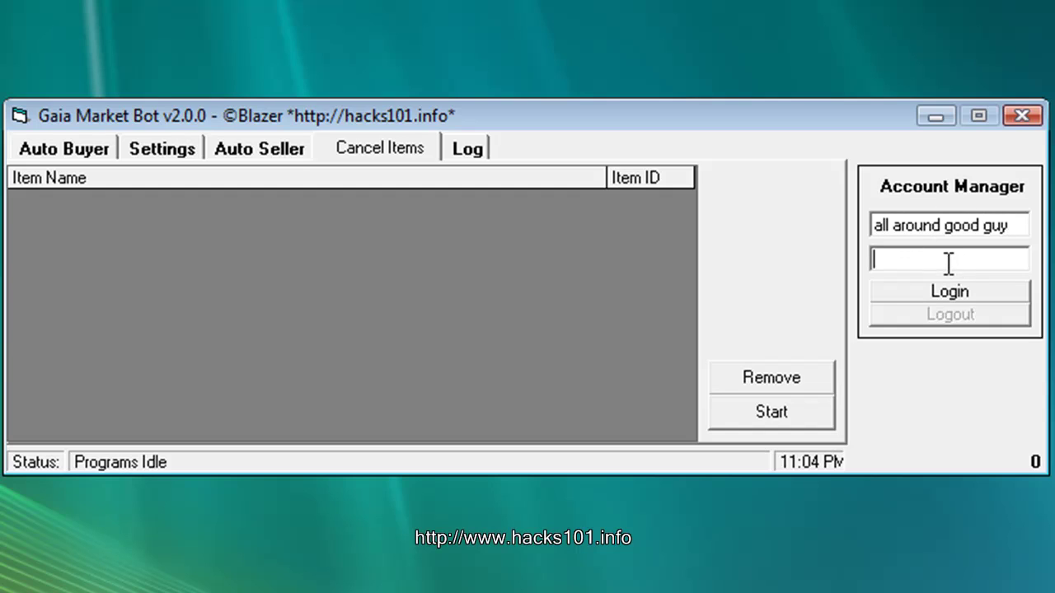
{"action": "type", "text": "*******"}
{"action": "left_click", "coordinate": [982, 285]}
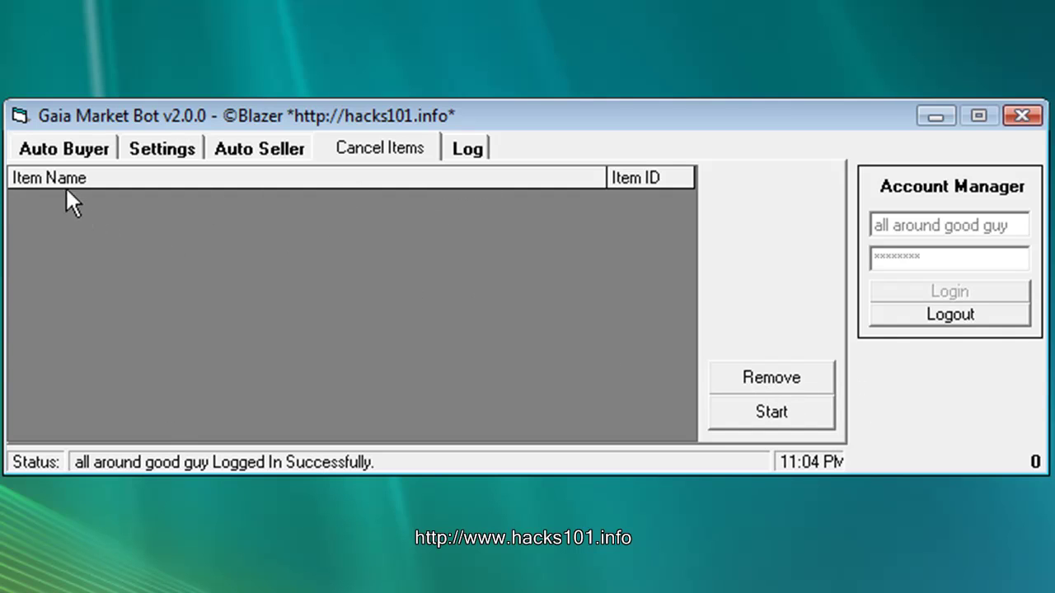
- Take the Biancamella item ID from its Gaia marketplace page address and add item 16263 to the auto-buyer list
{"action": "left_click", "coordinate": [37, 143]}
{"action": "left_click", "coordinate": [744, 293]}
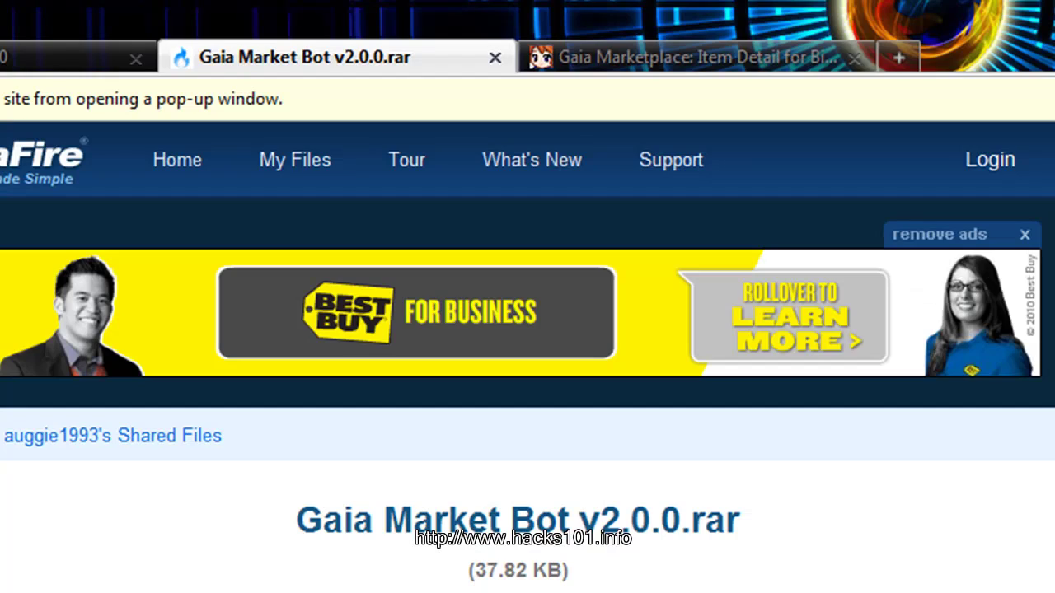
{"action": "left_click", "coordinate": [614, 51]}
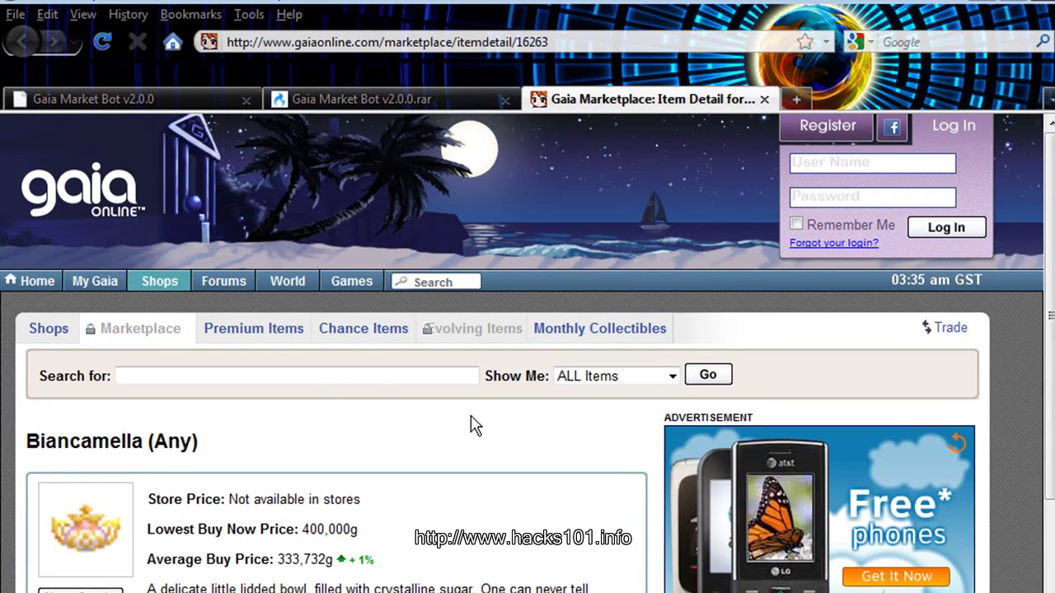
{"action": "left_click", "coordinate": [301, 380]}
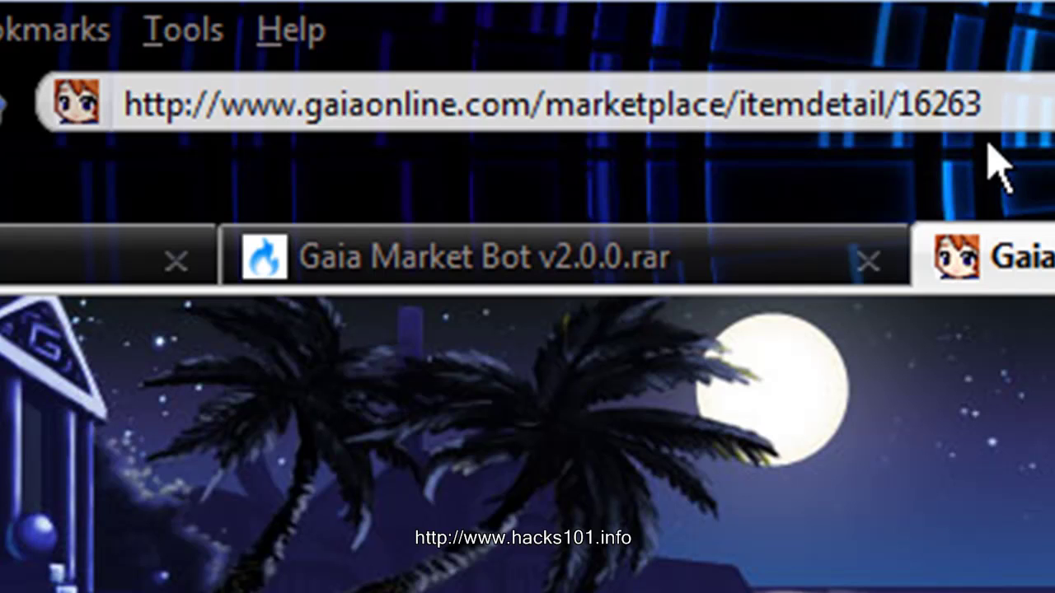
{"action": "left_click_drag", "start_coordinate": [989, 103], "coordinate": [902, 106]}
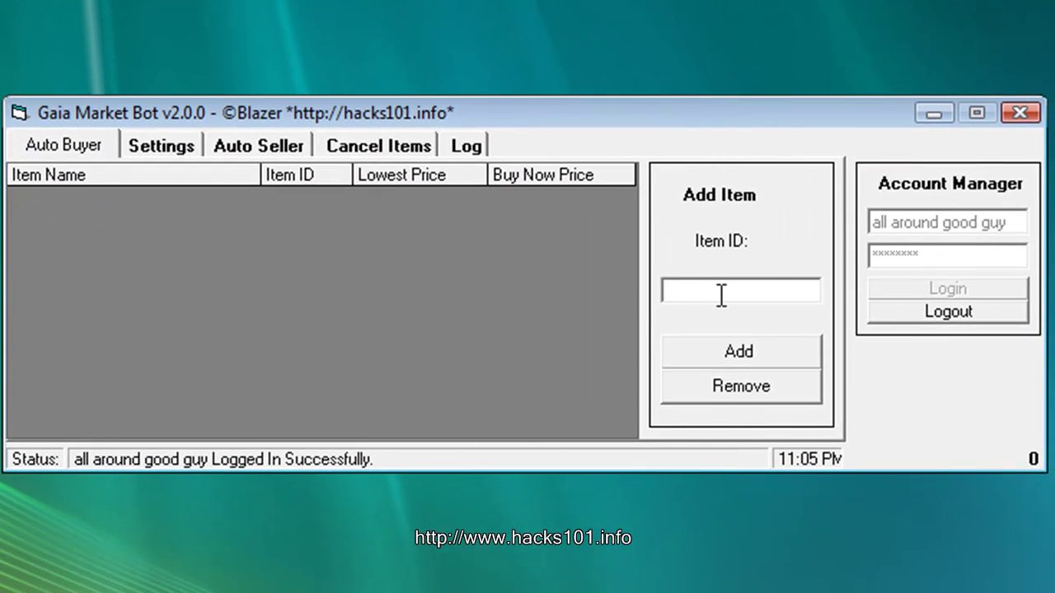
{"action": "type", "text": "16263"}
{"action": "left_click", "coordinate": [742, 353]}
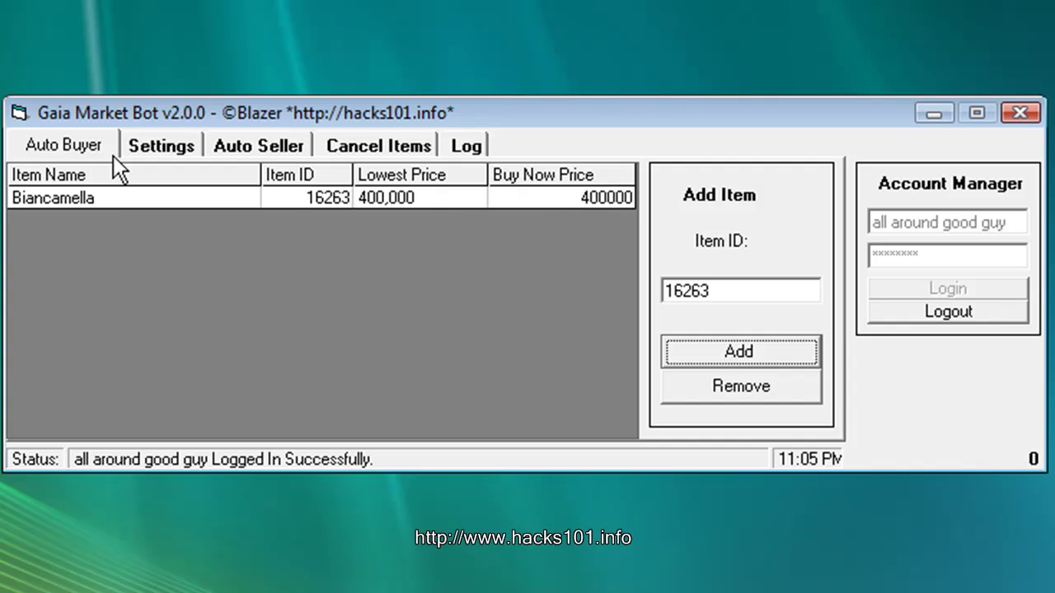
- Review the bot's delay and store-text settings, auto-seller price and duration options, cancel-items list and log
{"action": "left_click", "coordinate": [164, 147]}
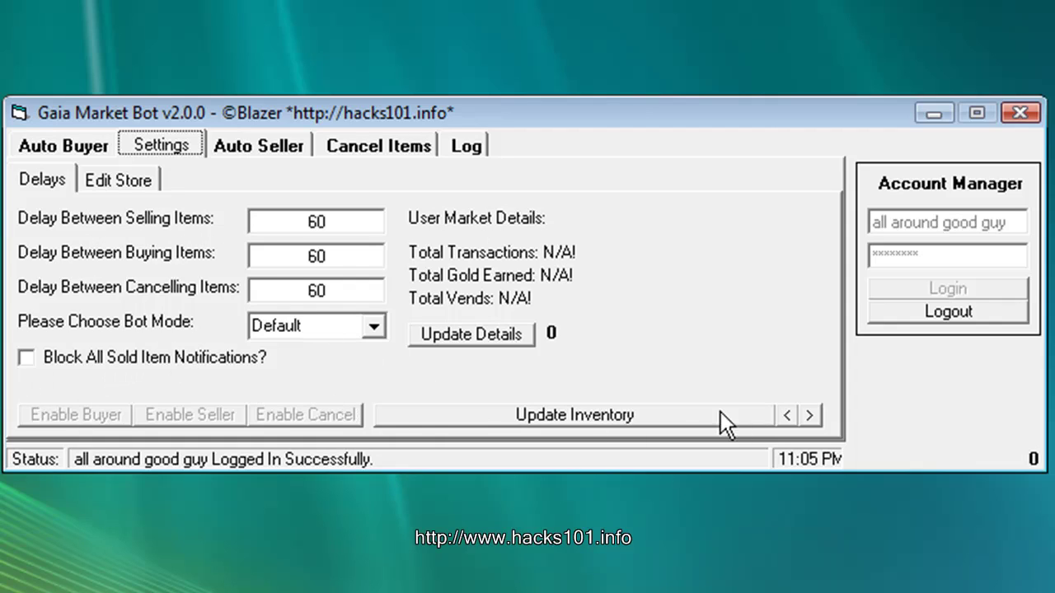
{"action": "left_click", "coordinate": [120, 179]}
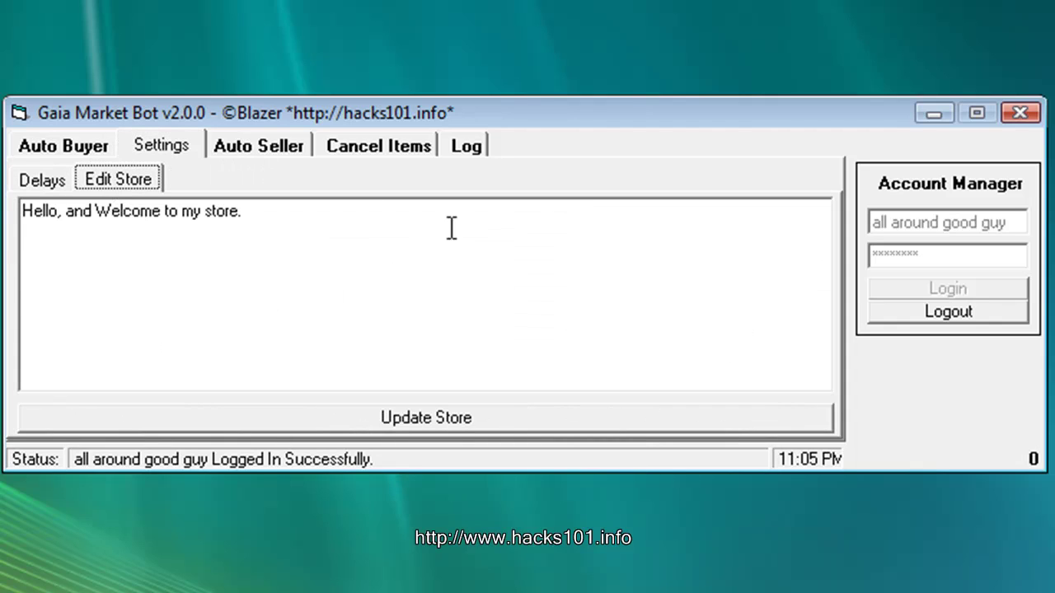
{"action": "left_click", "coordinate": [243, 142]}
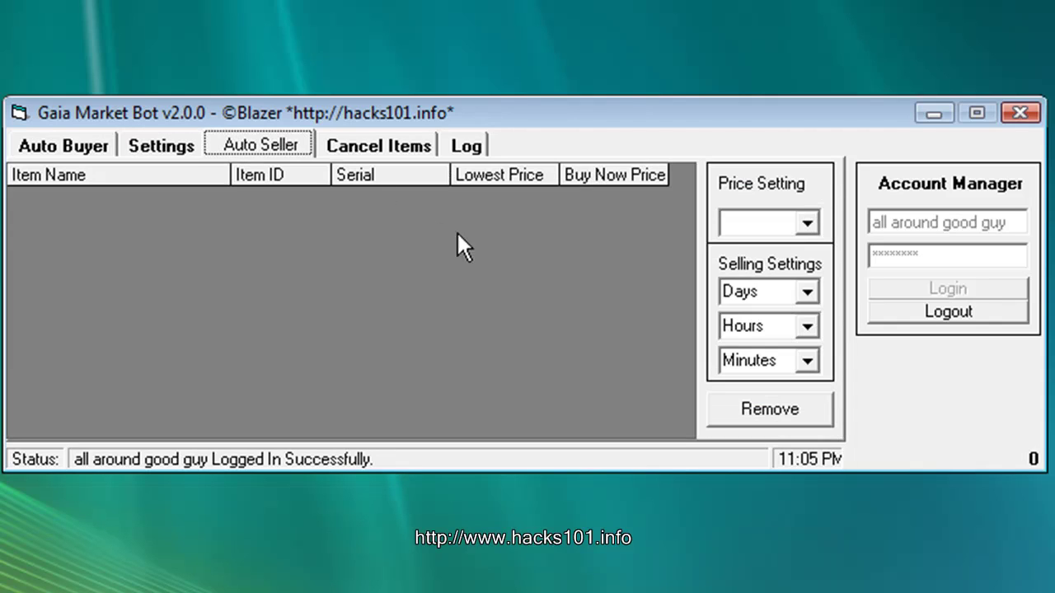
{"action": "left_click", "coordinate": [810, 225]}
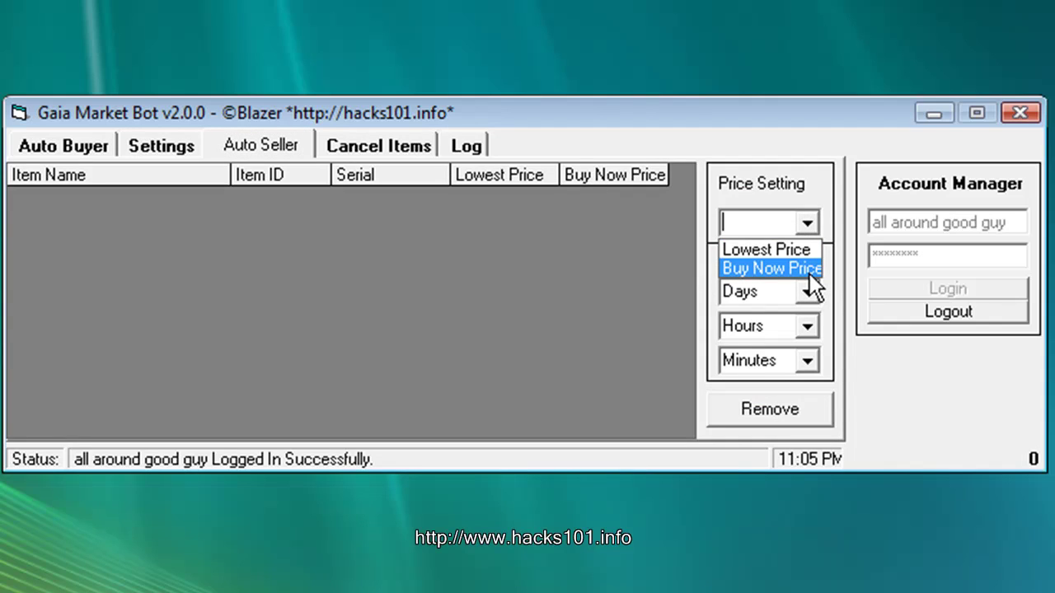
{"action": "left_click", "coordinate": [659, 318]}
{"action": "double_click", "coordinate": [763, 289]}
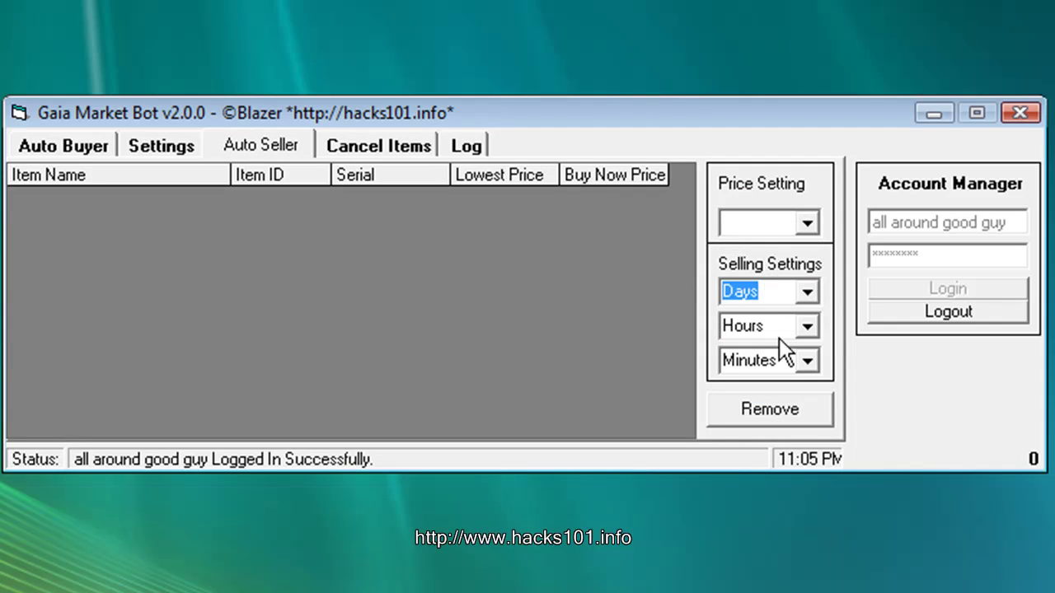
{"action": "key", "text": "Tab"}
{"action": "left_click", "coordinate": [817, 326]}
{"action": "left_click", "coordinate": [809, 322]}
{"action": "key", "text": "Tab"}
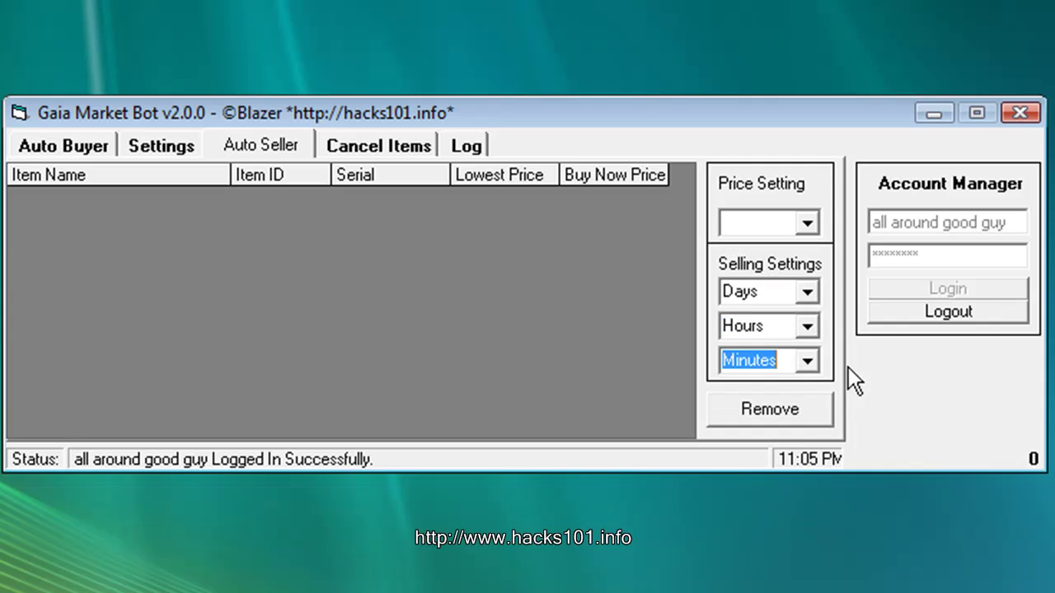
{"action": "left_click", "coordinate": [355, 147]}
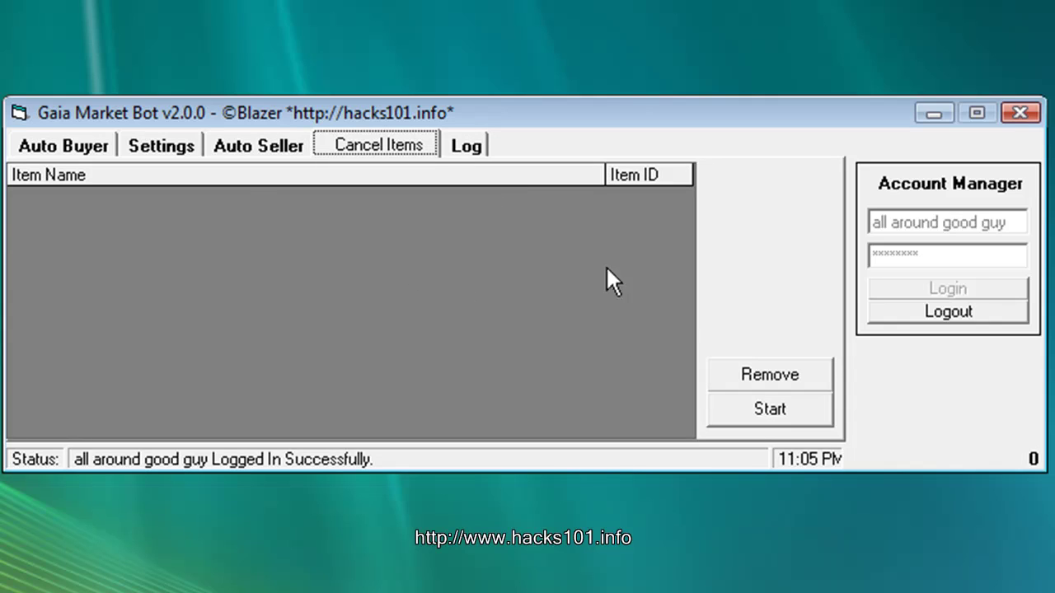
{"action": "left_click", "coordinate": [464, 147]}
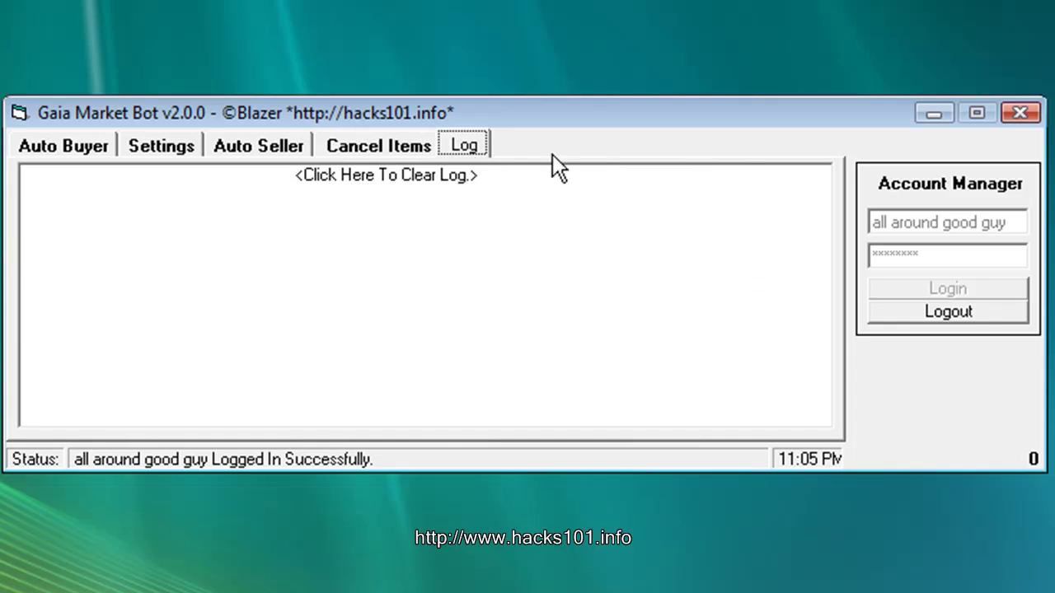